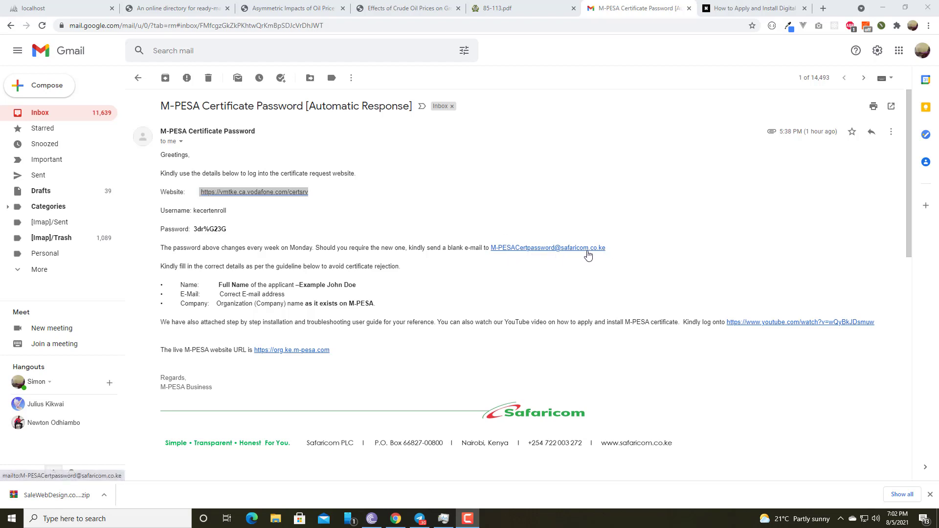
Review the password request address, website link and login details in the M-PESA Certificate Password email
drag(617, 252, 490, 248)
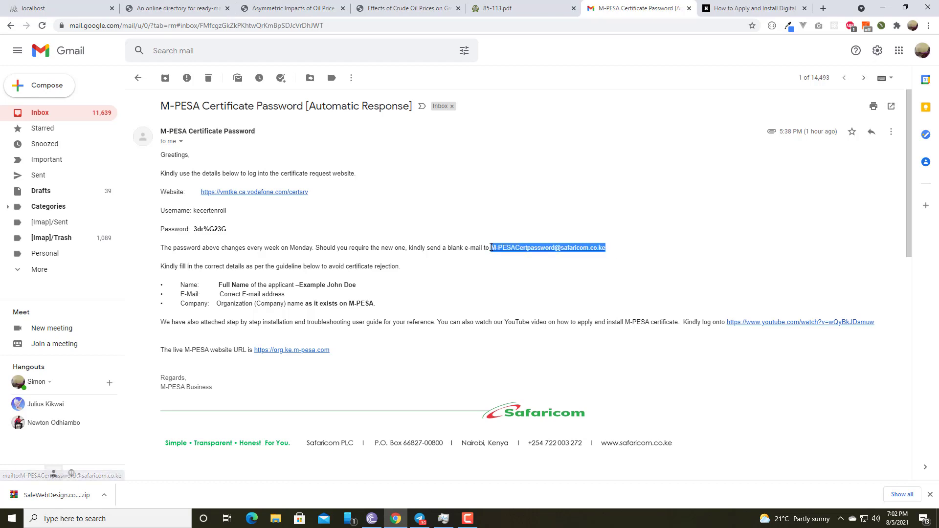
click(522, 196)
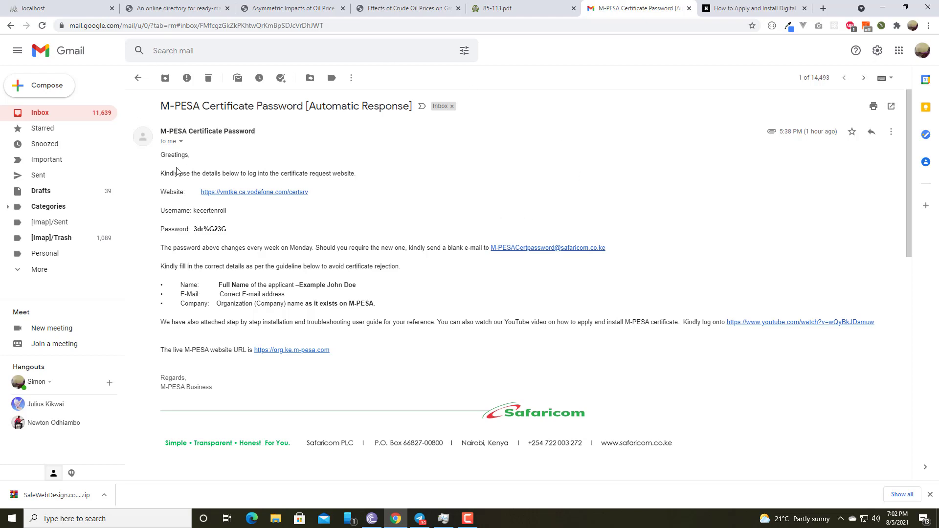
drag(160, 173, 219, 266)
click(404, 240)
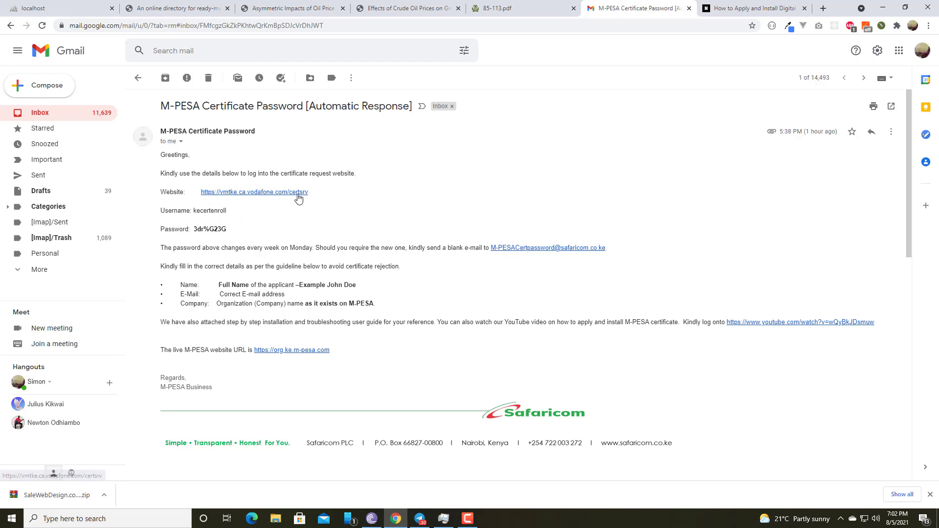
drag(320, 194, 311, 230)
click(336, 211)
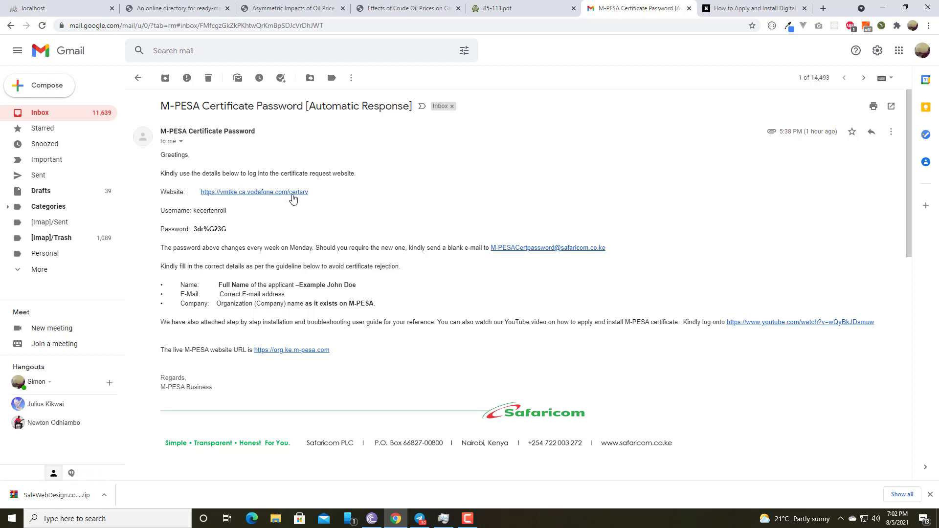
Copy the link address of the certificate request website from the email
drag(315, 197, 204, 195)
right_click(206, 191)
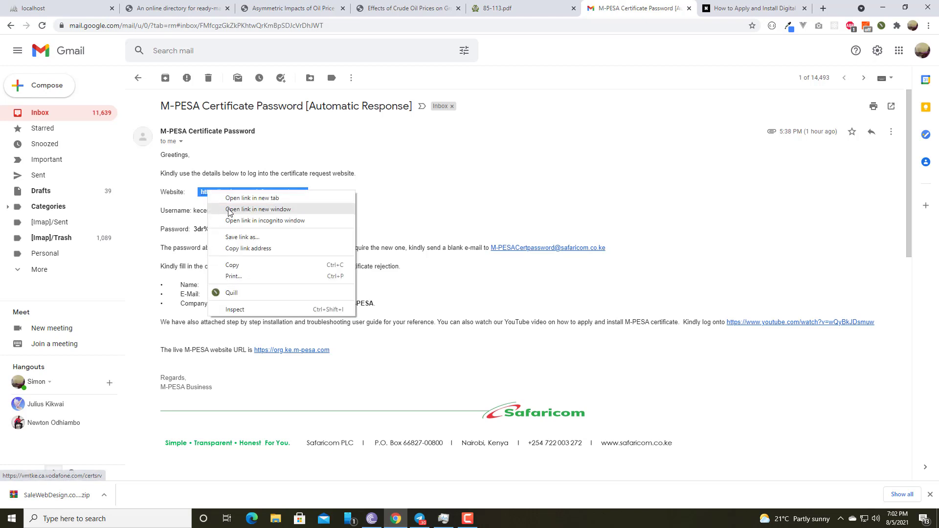
click(242, 248)
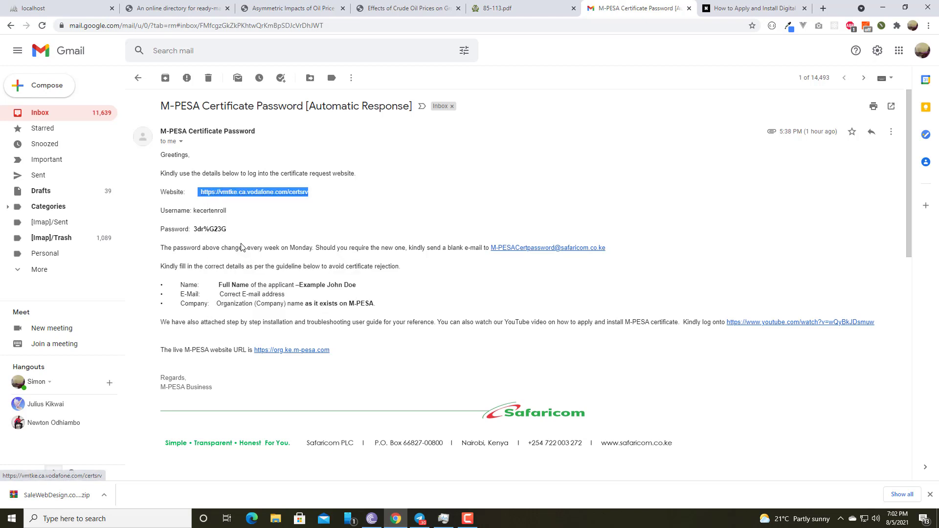
click(85, 520)
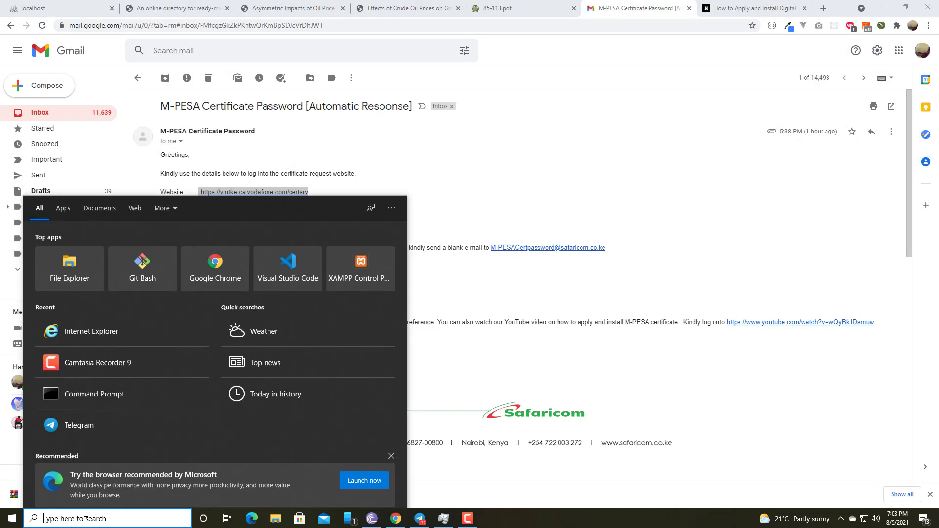
click(110, 323)
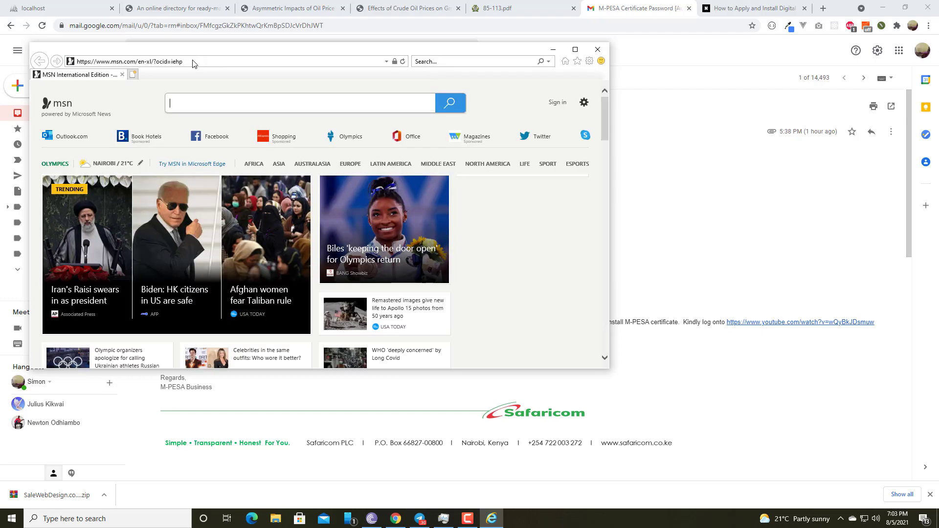
click(177, 62)
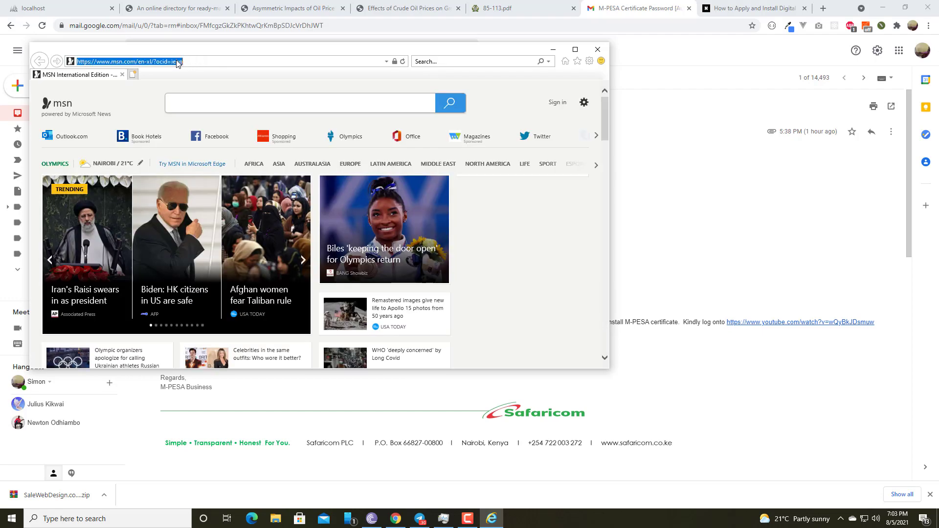
key(ctrl+v)
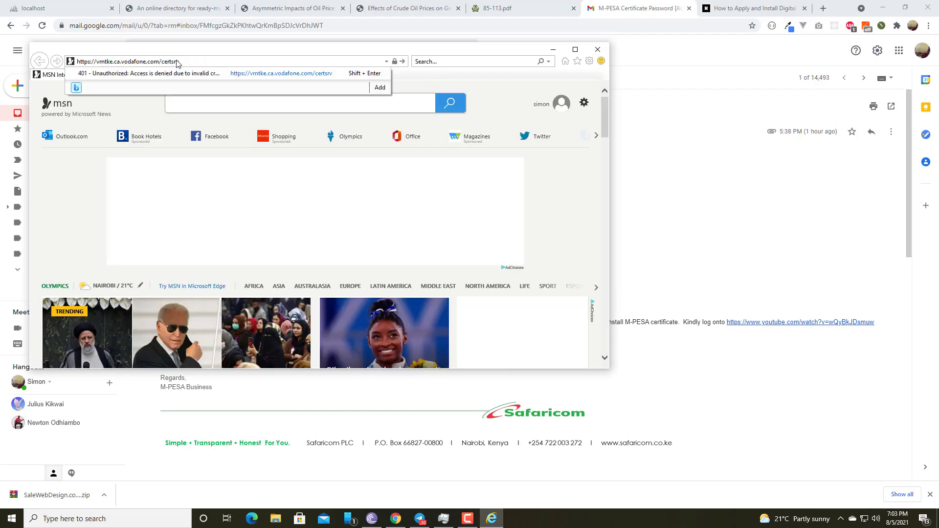
key(Return)
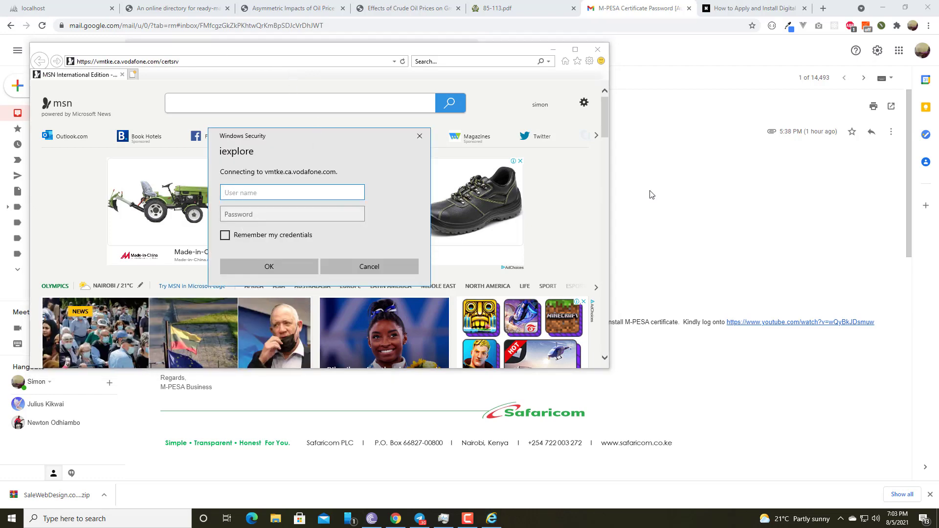
Copy the username from the Gmail message and enter it in Internet Explorer's sign-in prompt for the certificate website
click(707, 187)
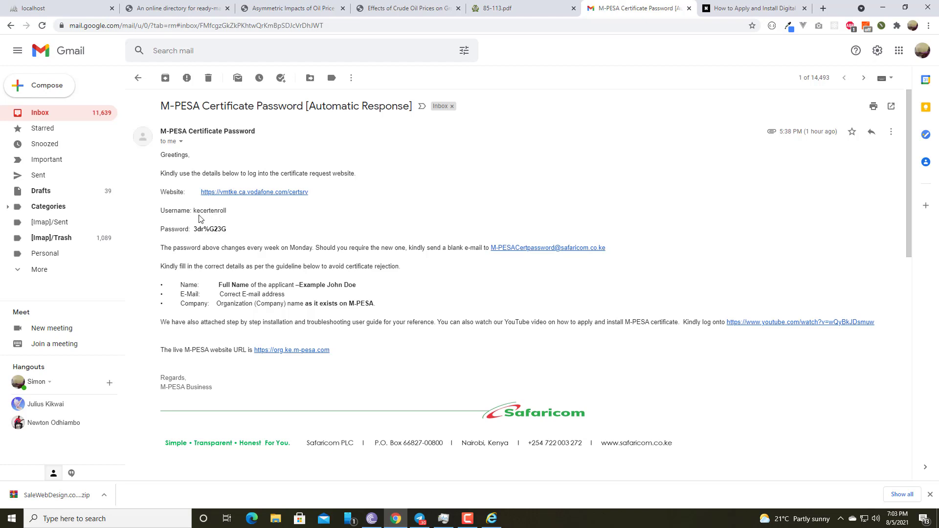
drag(194, 210, 224, 211)
right_click(218, 212)
click(239, 215)
click(492, 519)
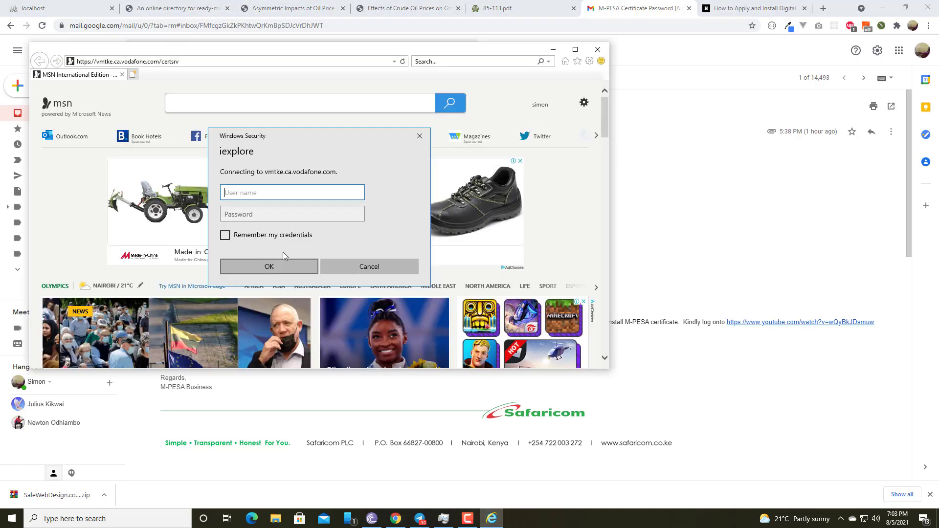
key(ctrl+v)
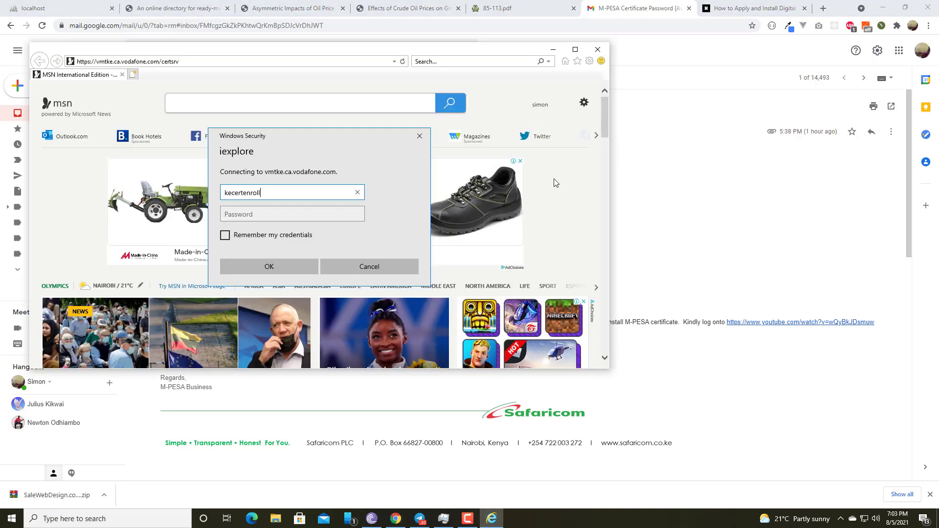
Copy the password from the Gmail message, enter it in Internet Explorer's sign-in prompt and sign in to the certificate website
click(650, 207)
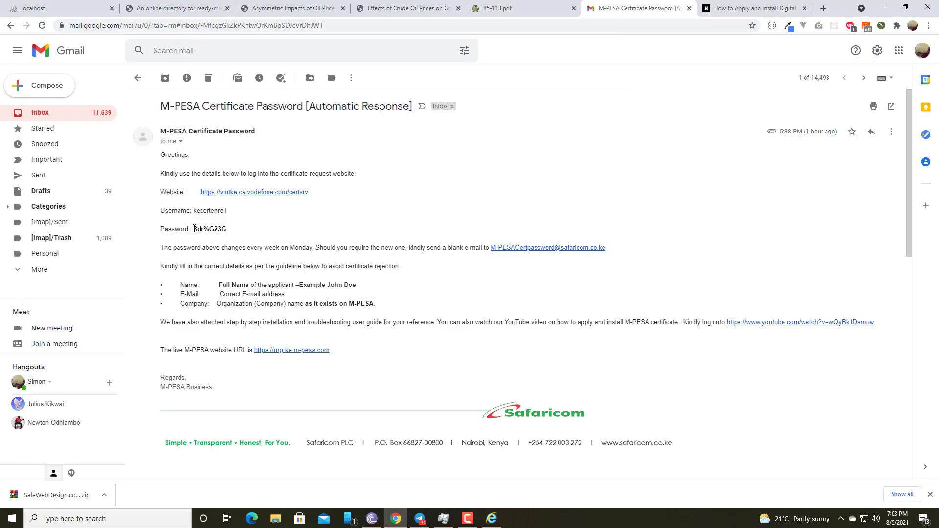
drag(194, 229, 226, 230)
right_click(219, 229)
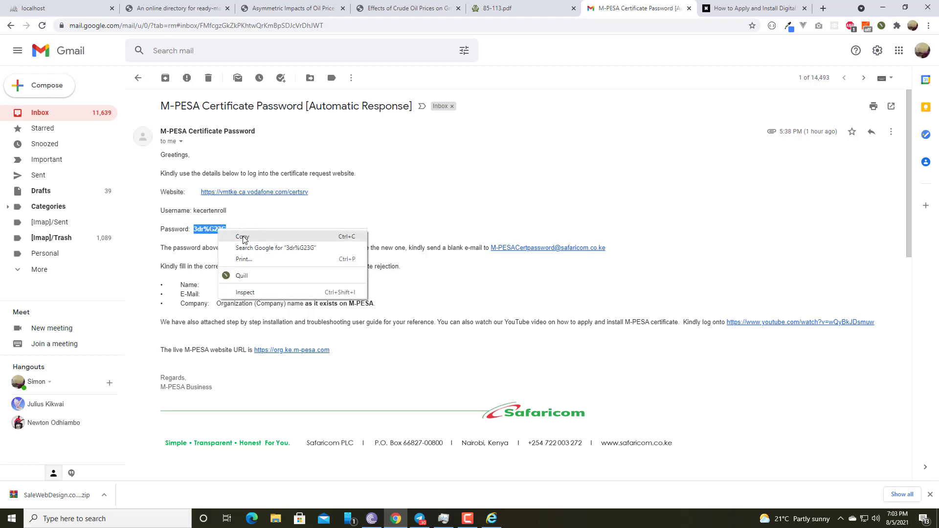
click(243, 238)
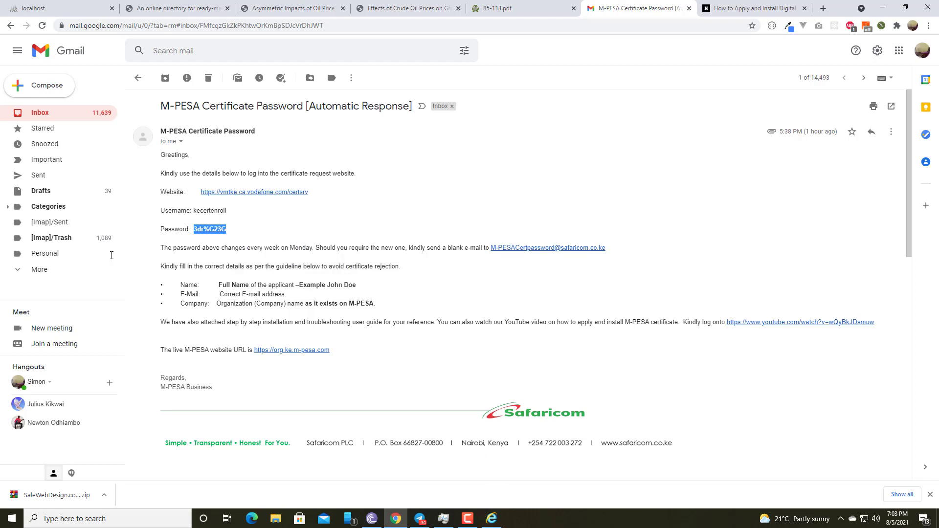
click(501, 516)
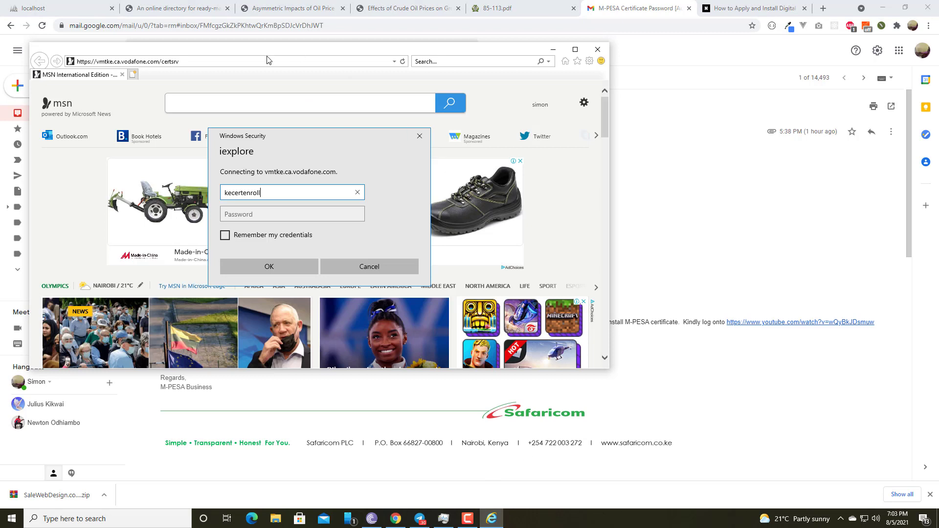
click(241, 216)
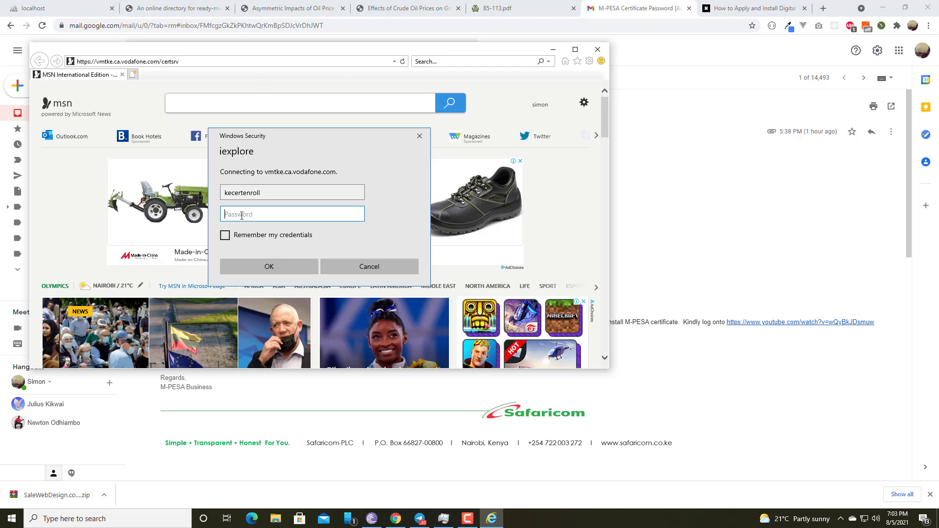
text(********)
click(262, 268)
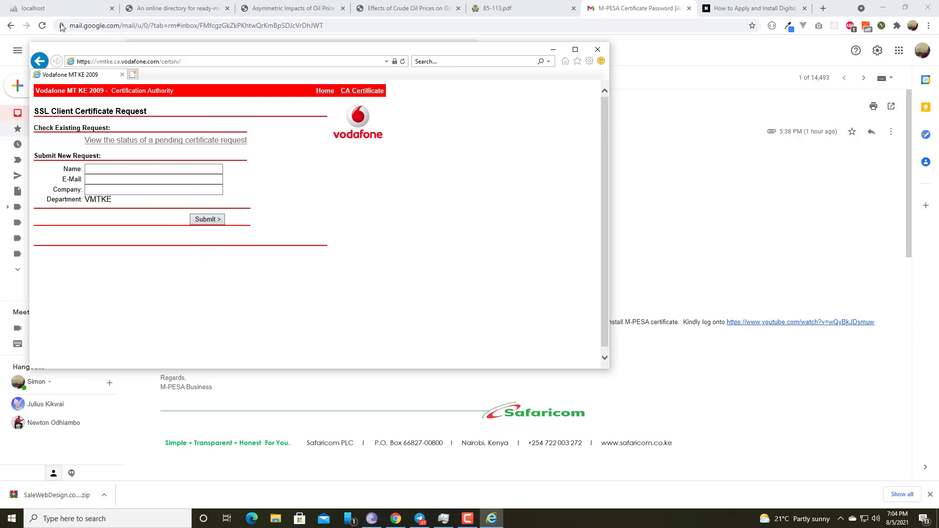
Add vodafone.com to the Compatibility View websites and allow the site's digital certificate operation
click(590, 61)
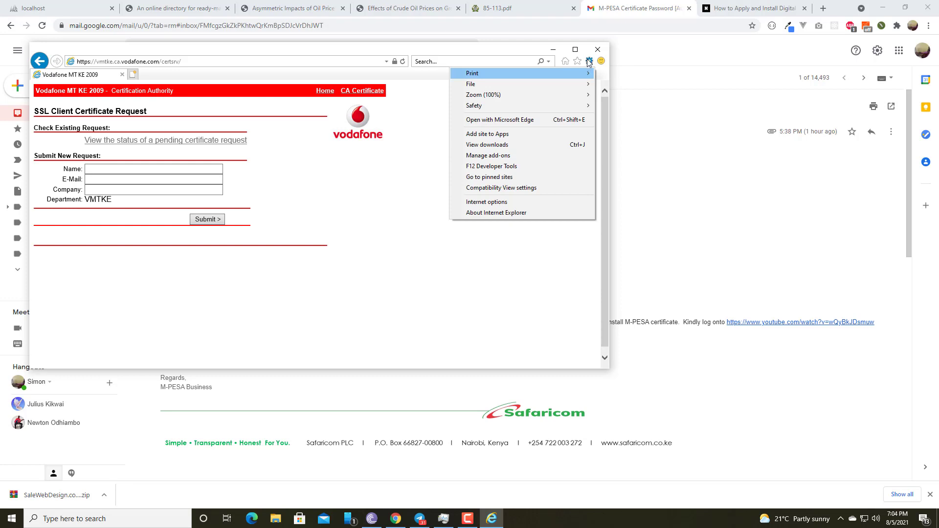
click(496, 189)
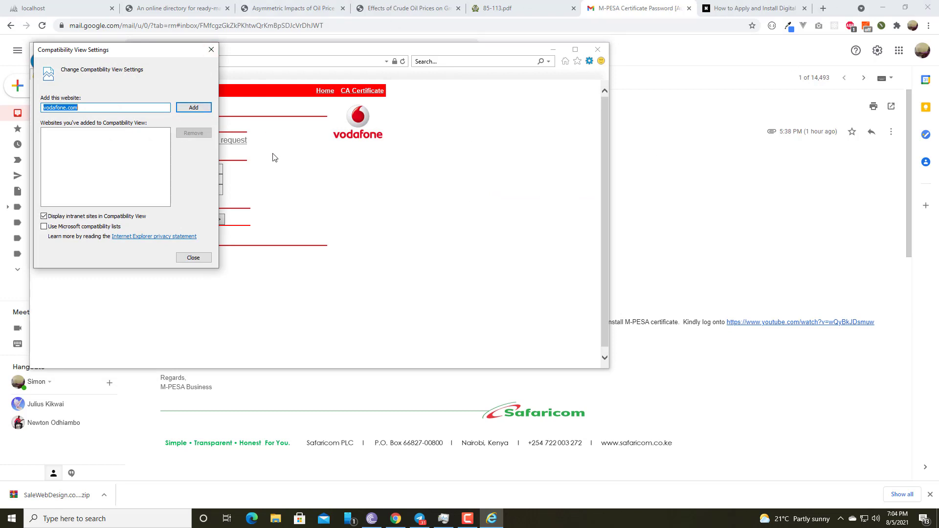
click(93, 107)
drag(86, 106, 42, 108)
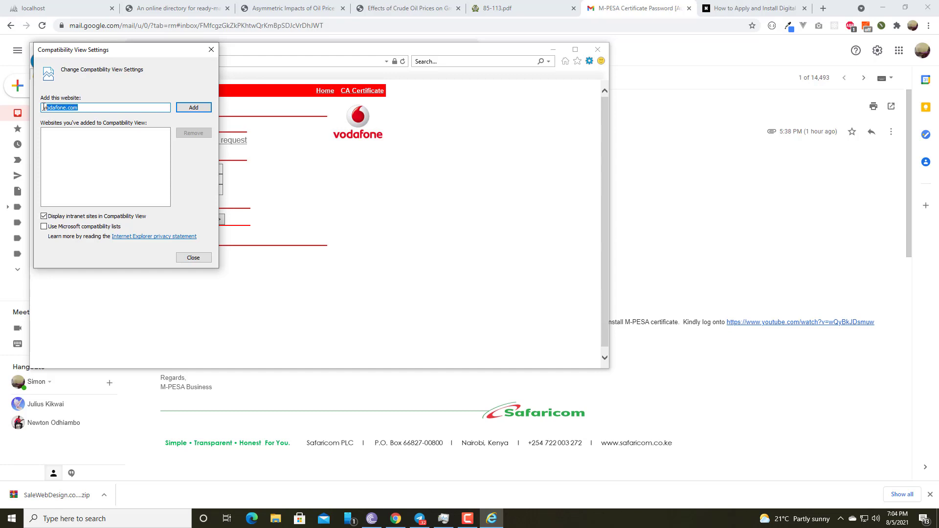
click(190, 108)
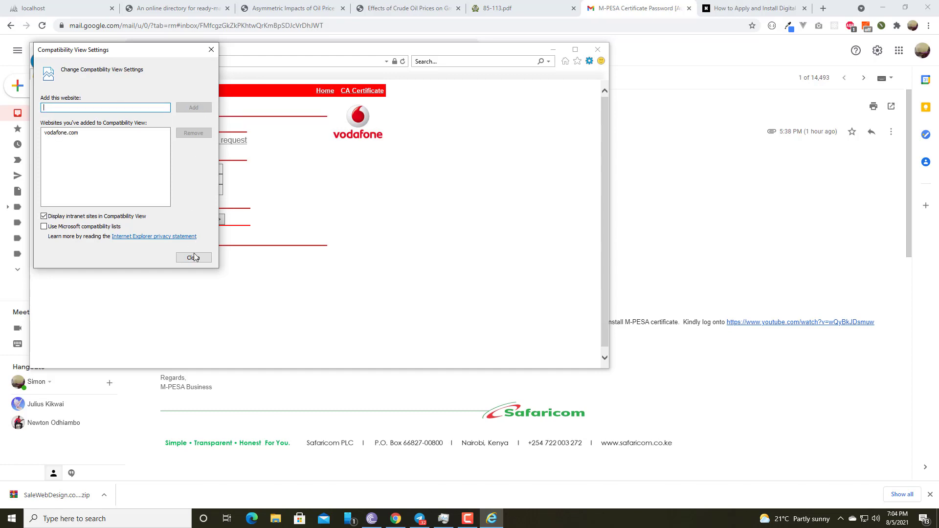
click(194, 260)
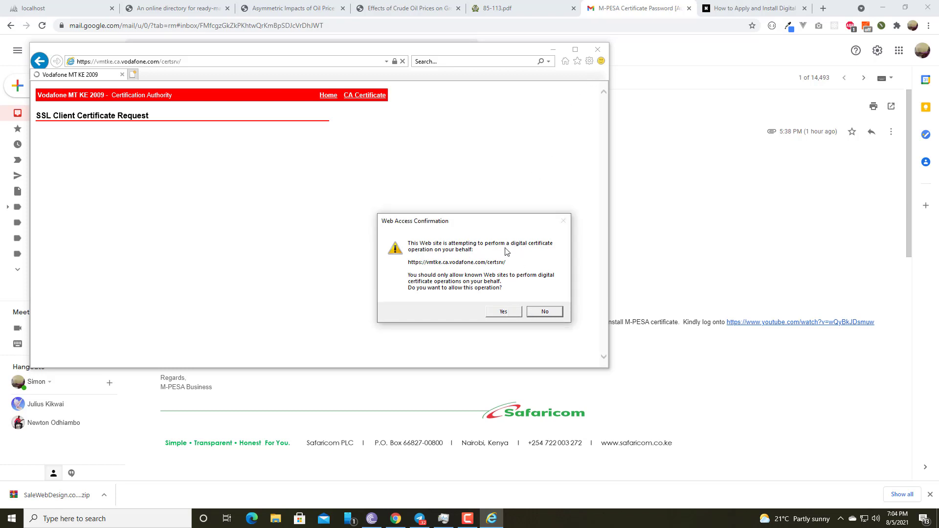
click(503, 313)
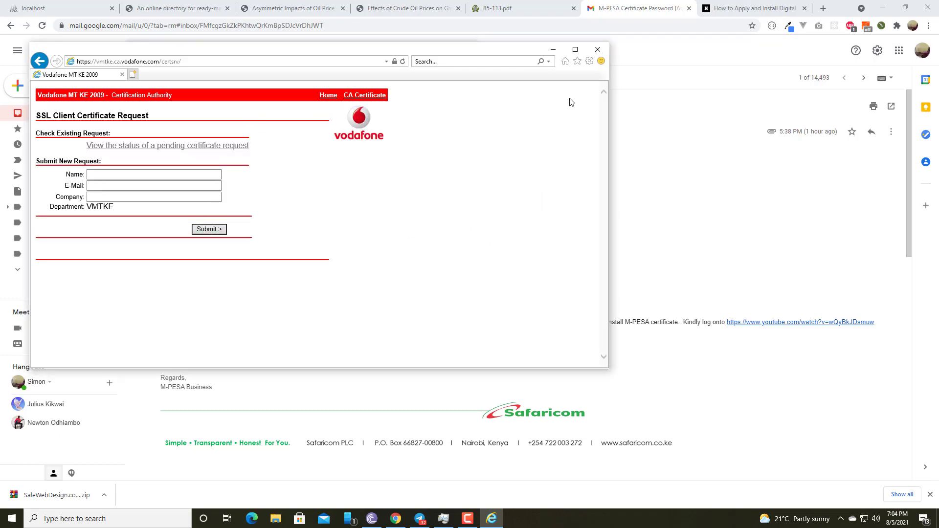
Ensure Use TLS 1.2 is enabled in the advanced Internet options, and apply the settings
click(590, 61)
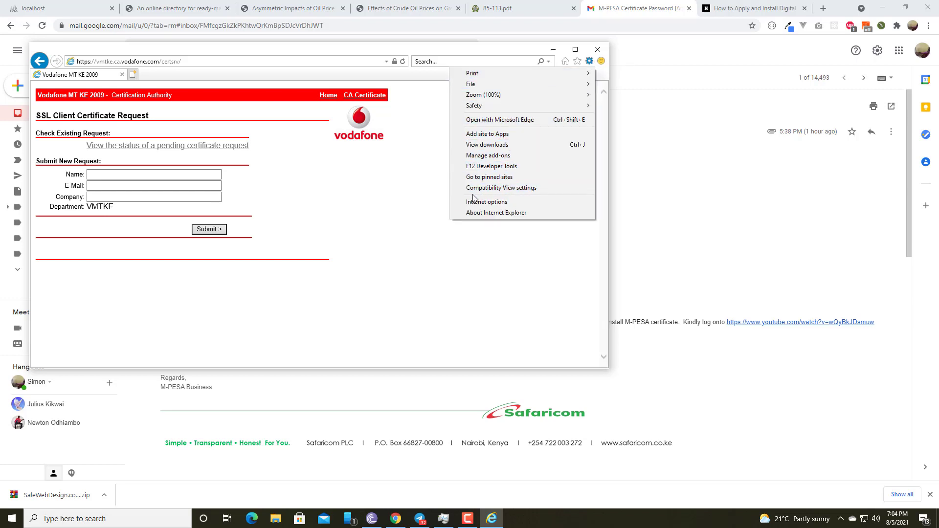
click(486, 202)
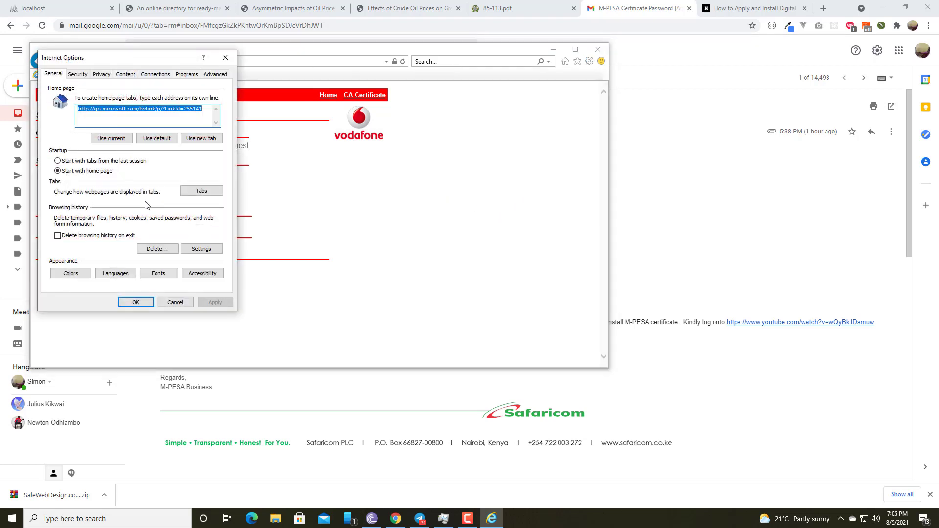
click(215, 74)
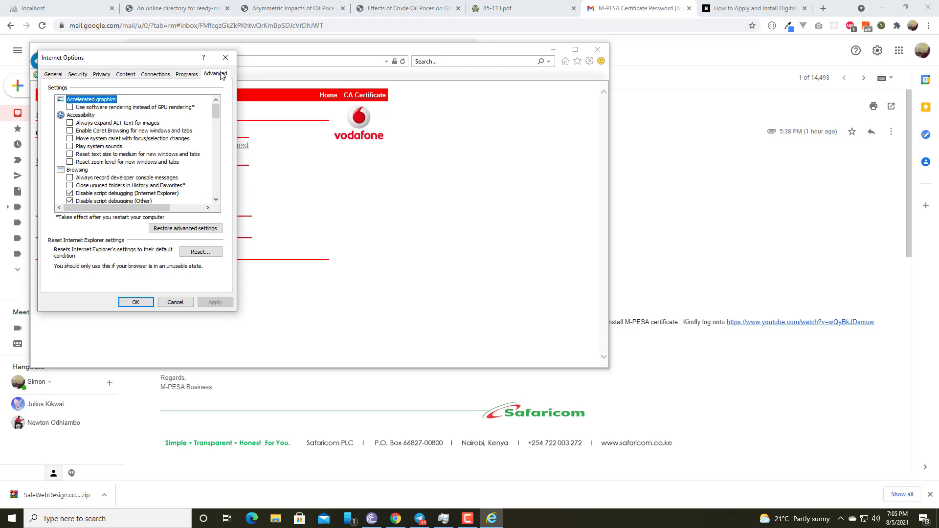
scroll(145, 160, down, 10)
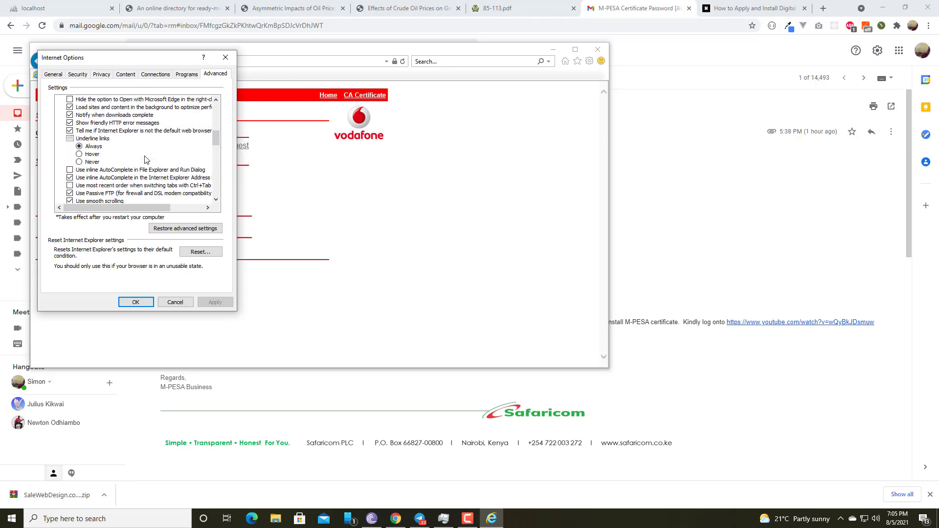
scroll(145, 160, down, 4)
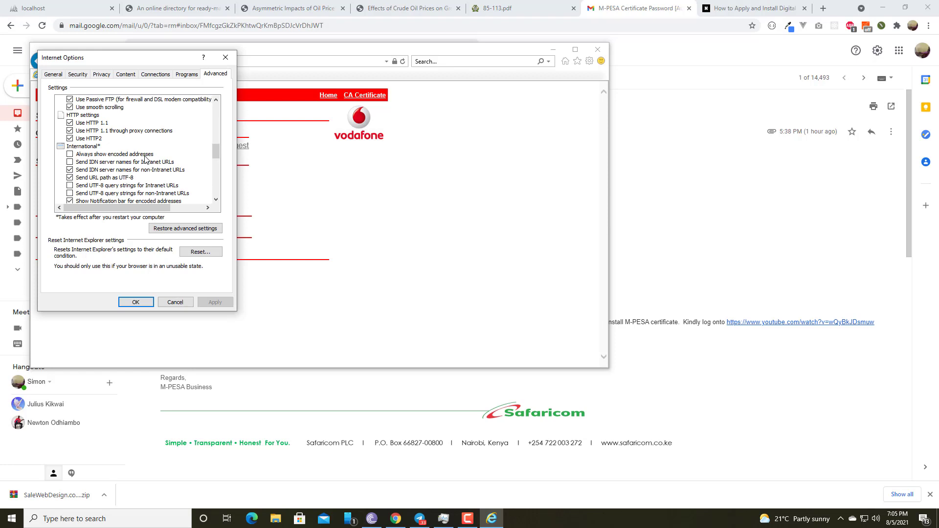
scroll(145, 160, down, 12)
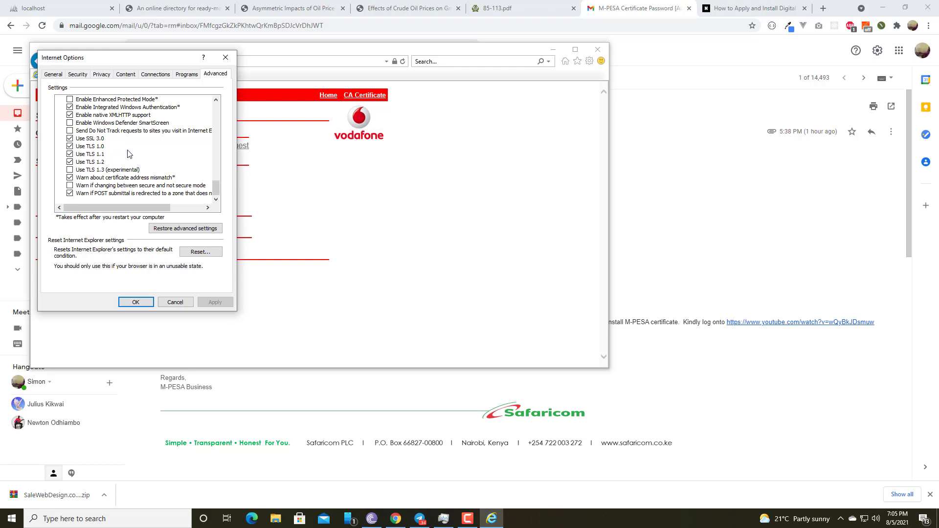
click(90, 162)
click(70, 162)
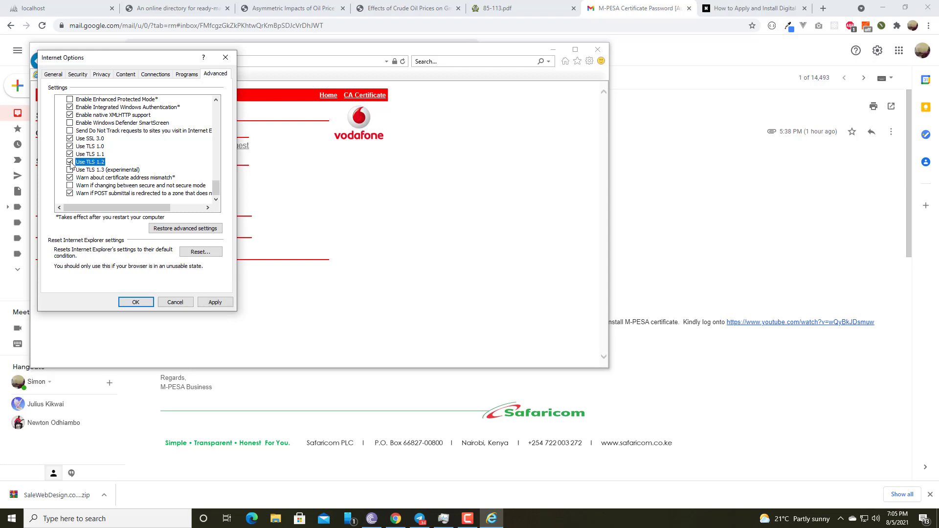
click(222, 303)
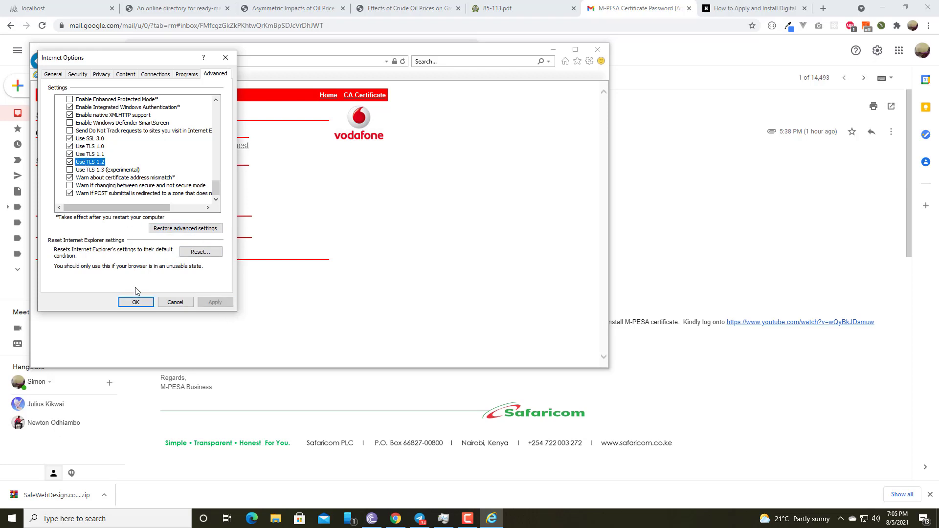
click(135, 302)
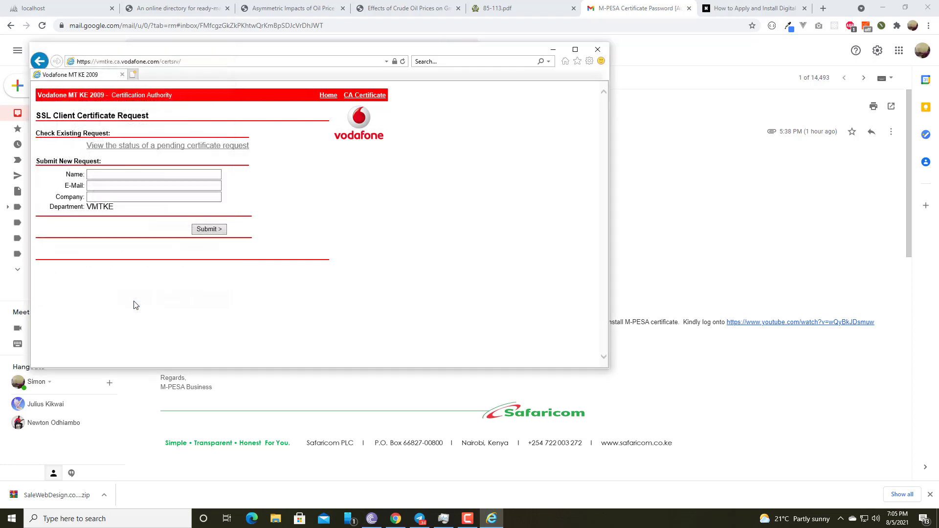
click(588, 62)
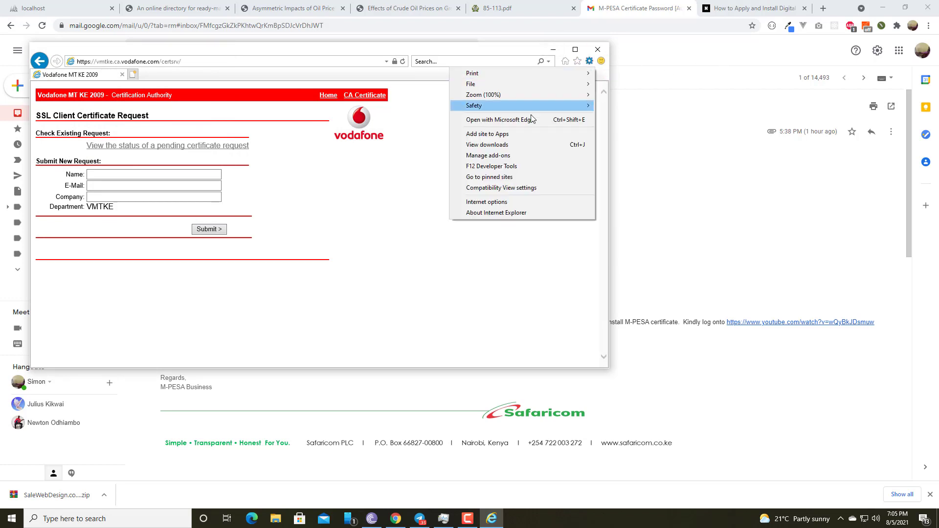
click(486, 202)
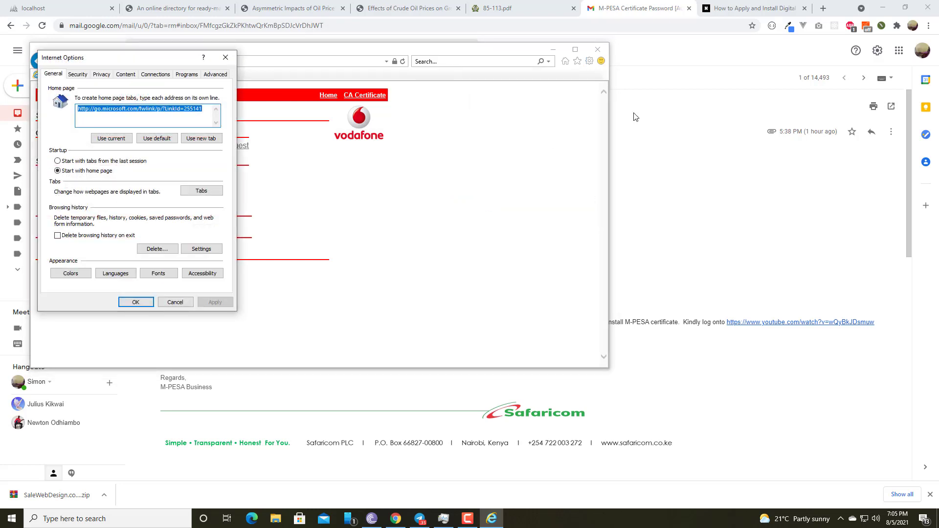
click(77, 74)
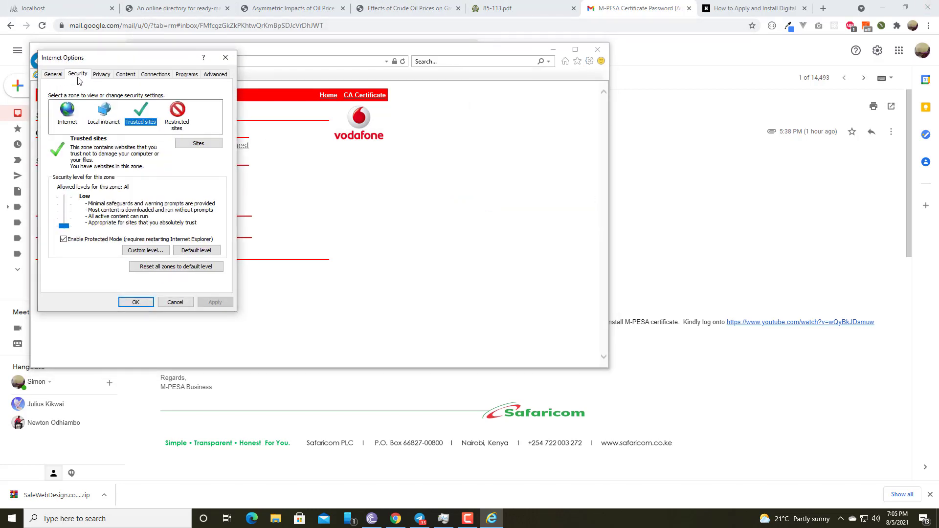
click(203, 146)
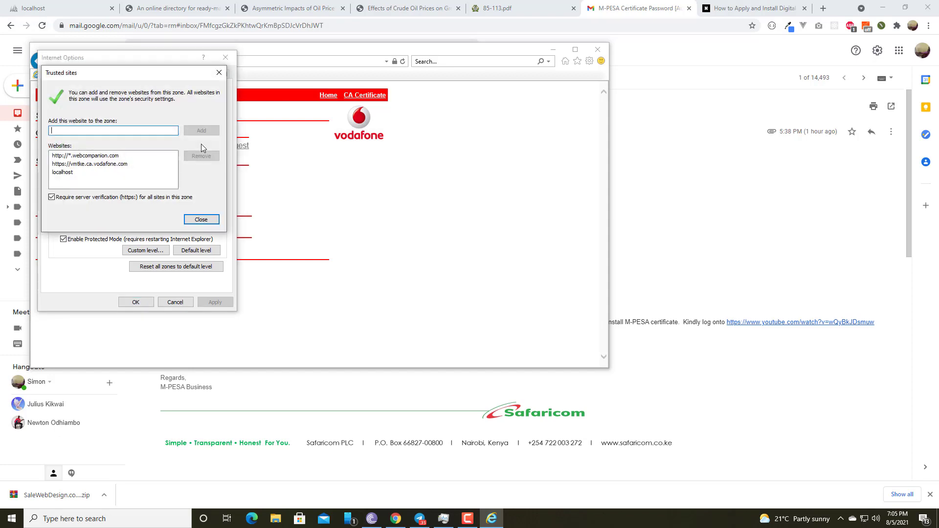
click(53, 166)
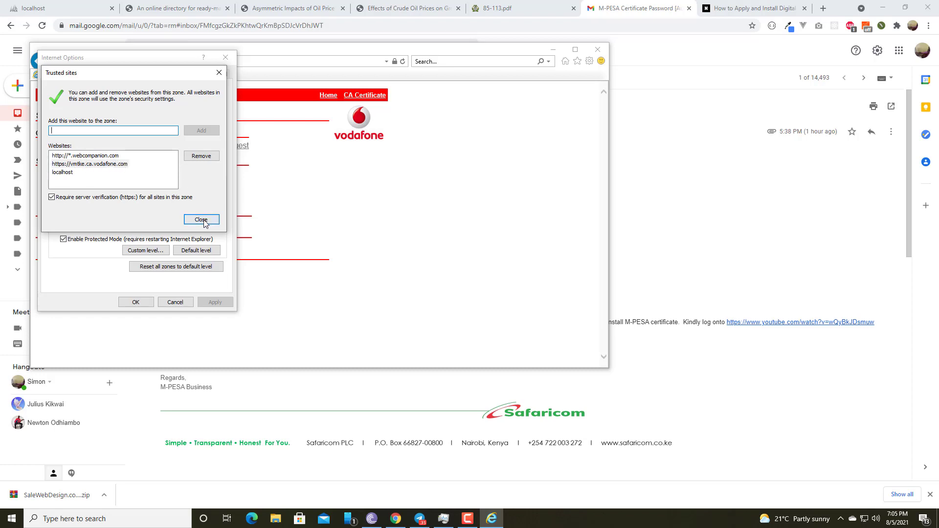
click(201, 219)
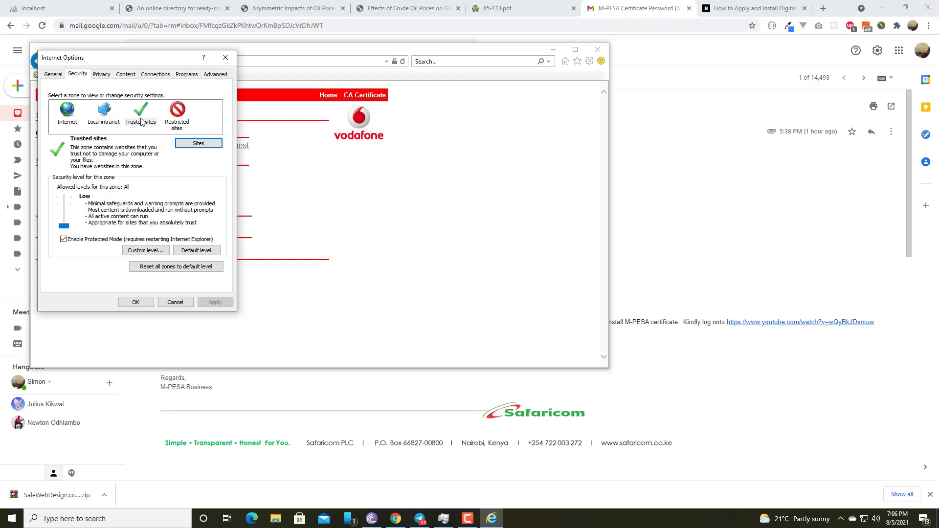
click(206, 146)
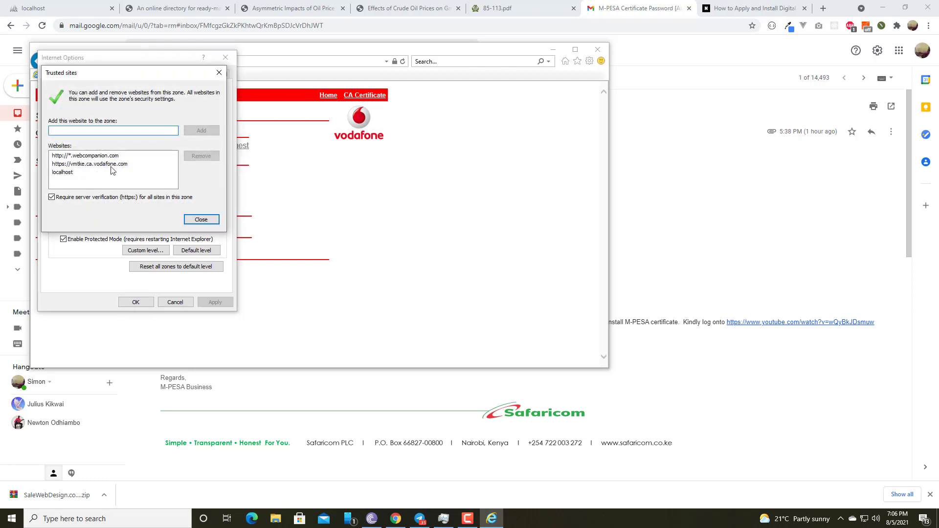
click(88, 164)
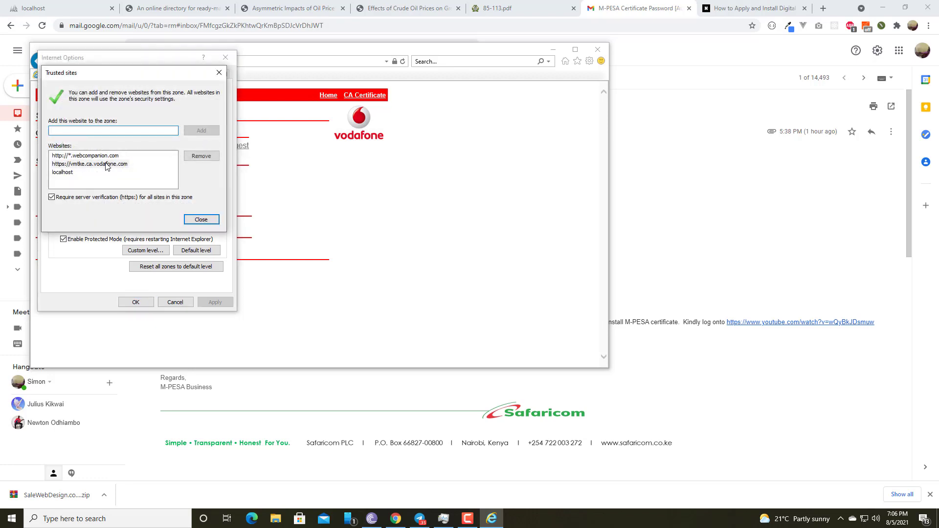
click(194, 220)
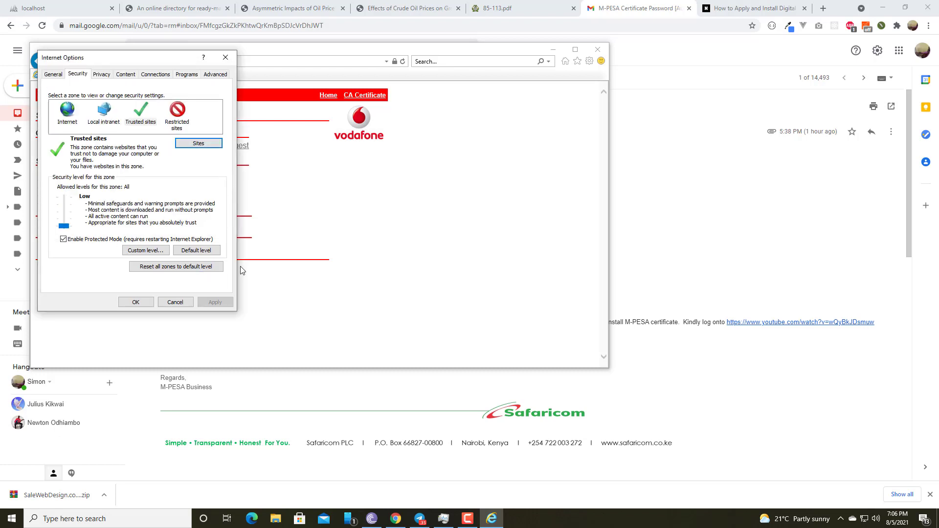
Reset the Trusted sites zone to its default level with Protected Mode off, lower its security level to Low, and apply
click(198, 250)
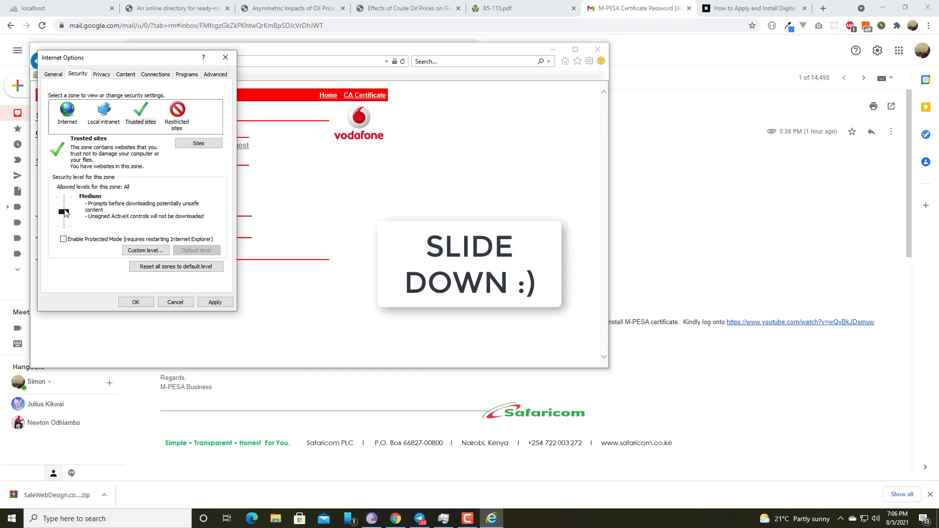
drag(66, 210, 66, 231)
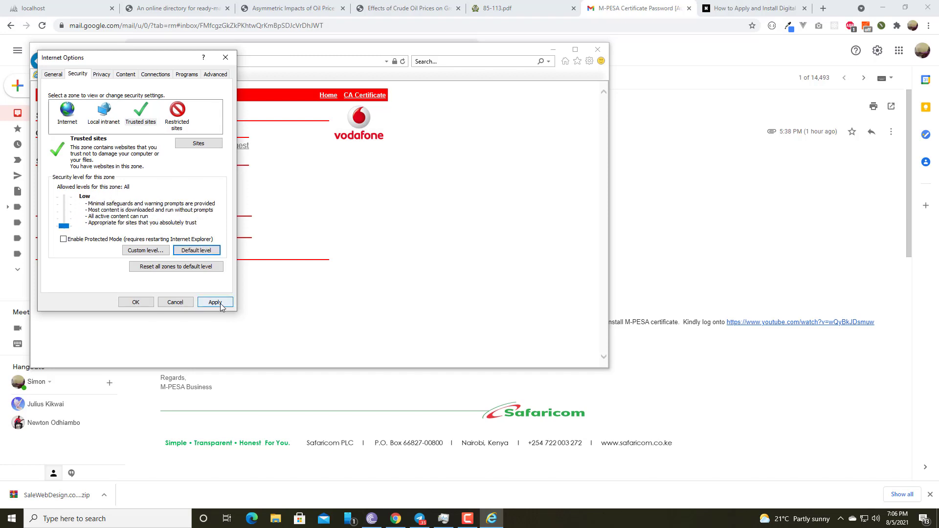
click(215, 303)
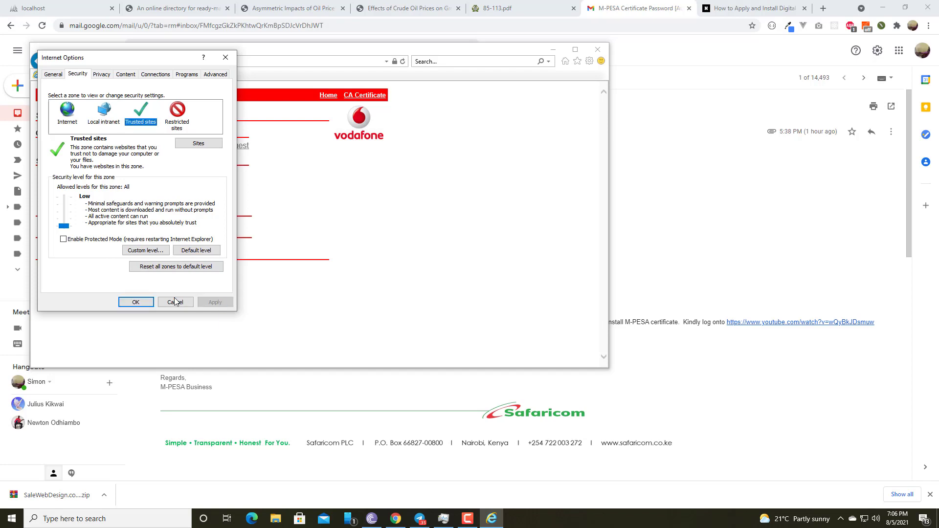
click(135, 302)
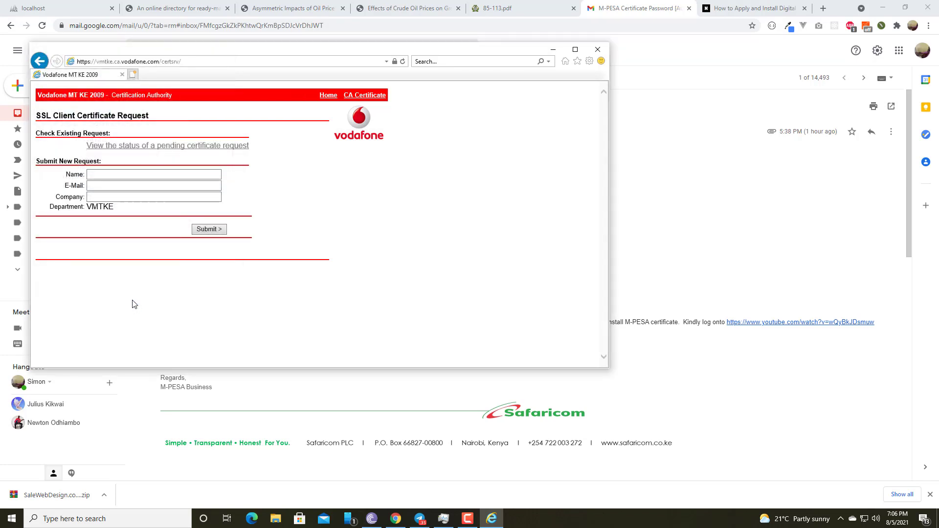
Enter the applicant's full name in the SSL Client Certificate Request form
click(92, 175)
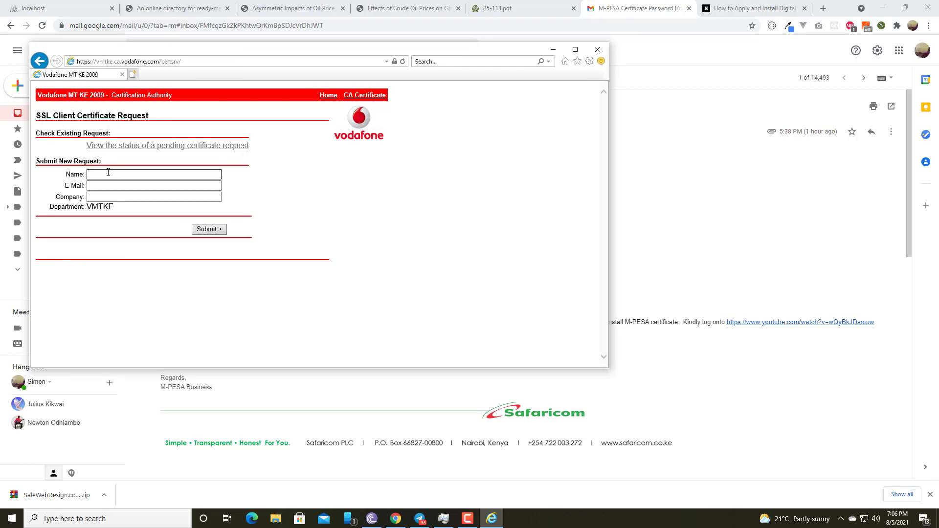
Enter the applicant's e-mail address in the certificate request form
click(112, 188)
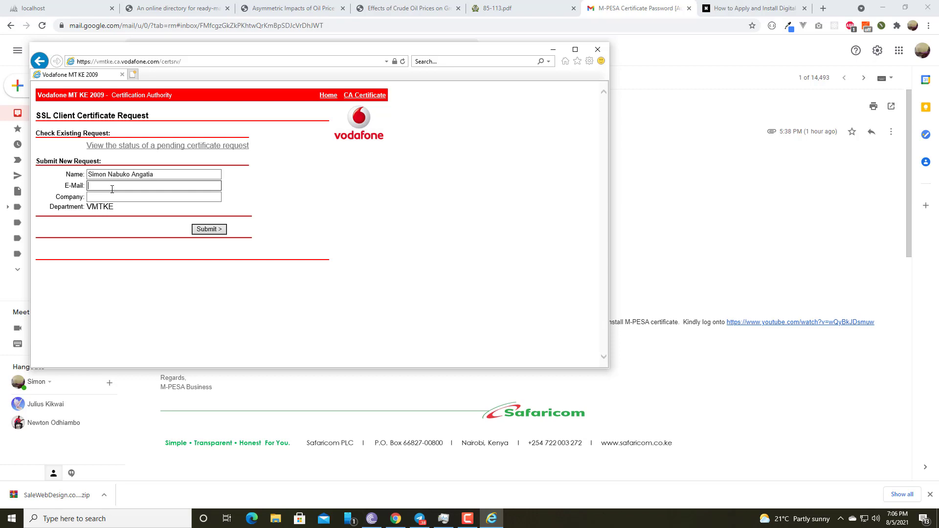
Fill in the company field with the organization name in capitals and submit the certificate request
click(110, 196)
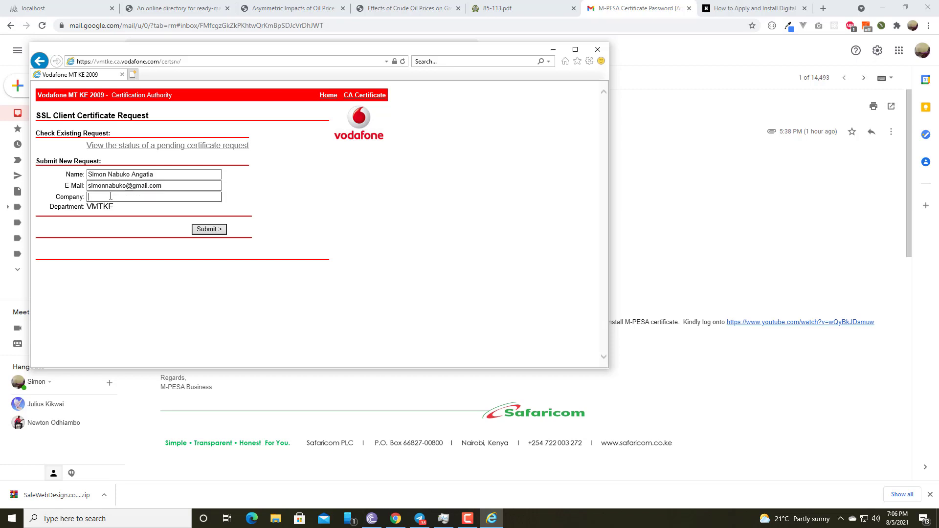
click(221, 229)
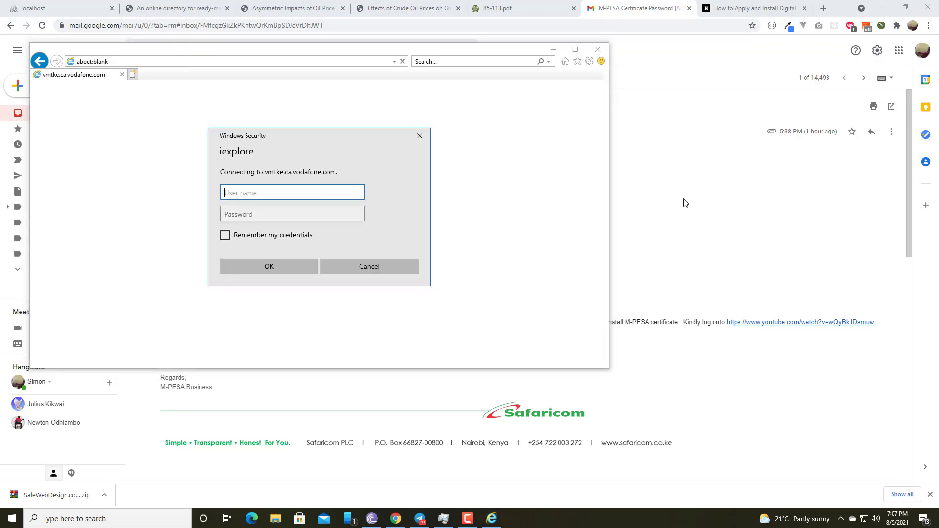
Copy the username from the Gmail message and enter it in Internet Explorer's new sign-in prompt for vmtke.ca.vodafone.com
click(714, 195)
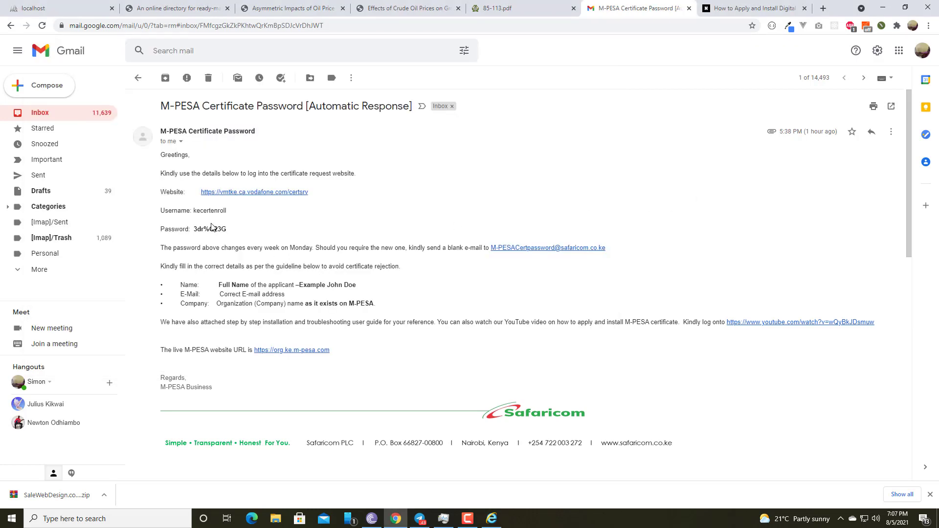
drag(193, 212, 230, 213)
key(ctrl+c)
click(200, 211)
right_click(216, 212)
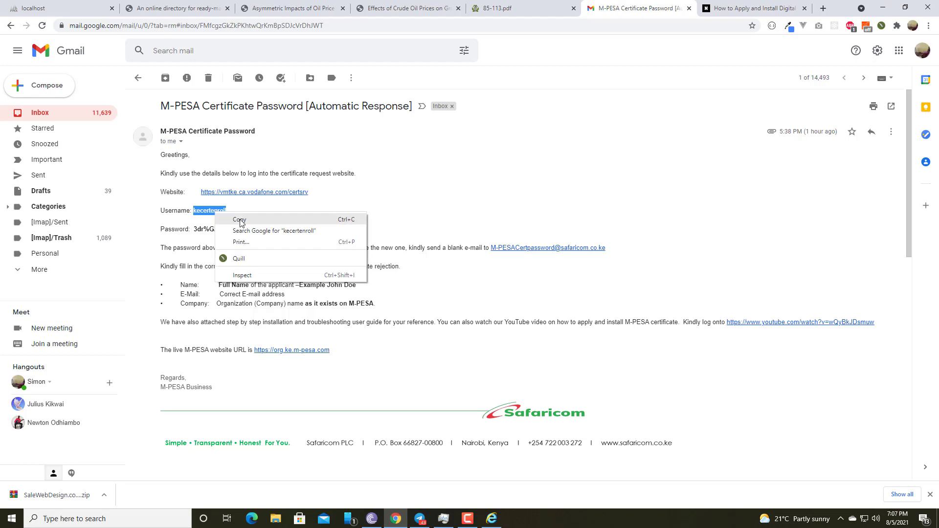
click(242, 219)
click(497, 514)
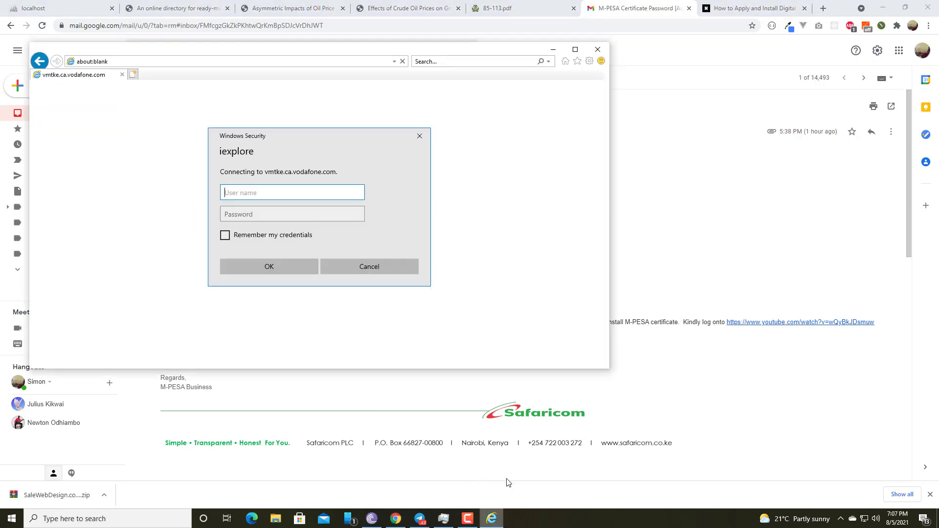
key(ctrl+v)
Copy the password from the Gmail message, enter it in Internet Explorer's sign-in prompt, and sign in to complete the certificate request
click(642, 213)
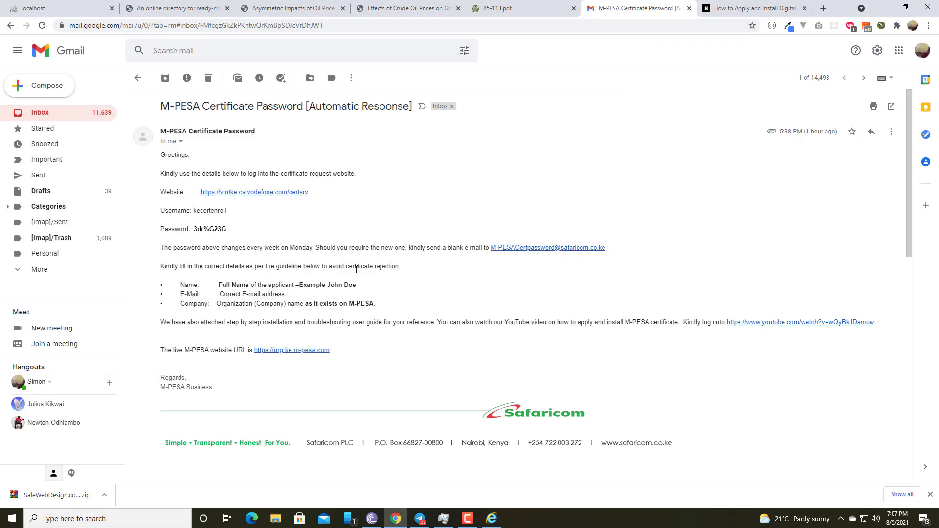
drag(194, 229, 226, 229)
right_click(212, 230)
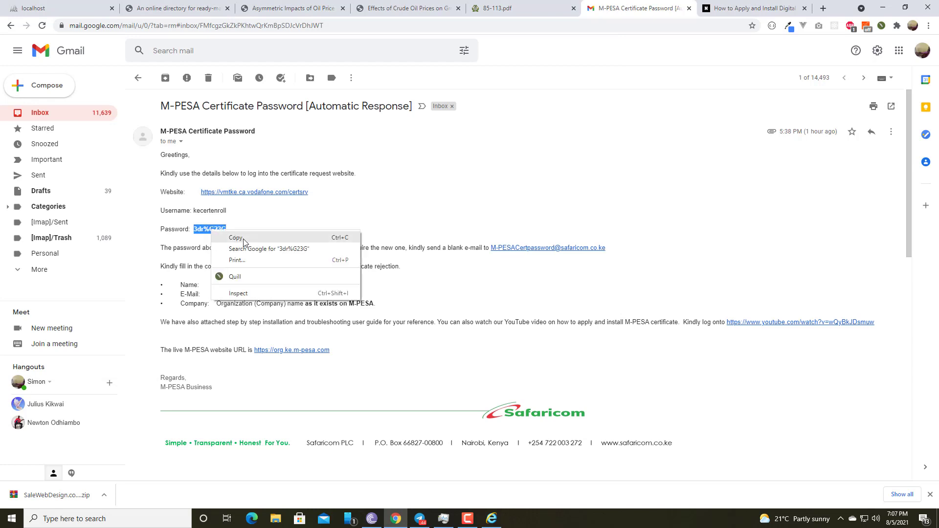
click(246, 239)
click(491, 519)
click(253, 215)
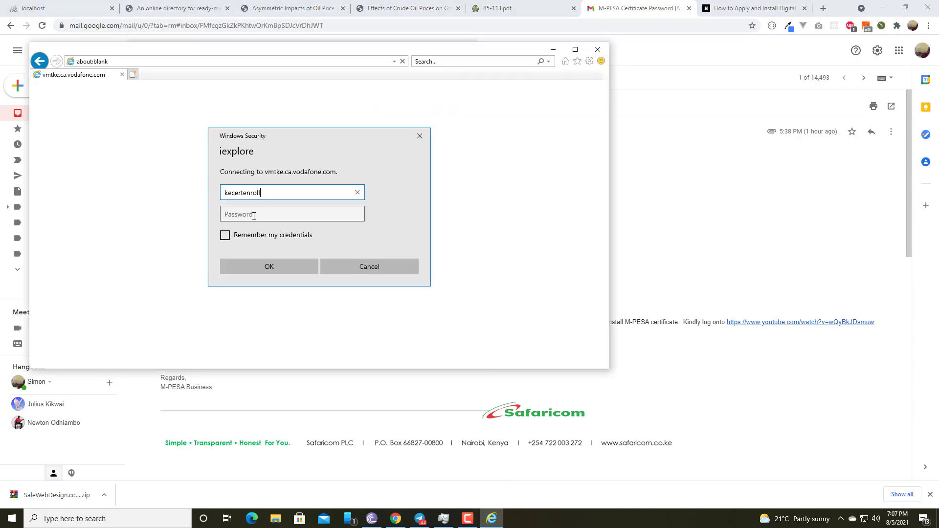
key(ctrl+v)
click(270, 268)
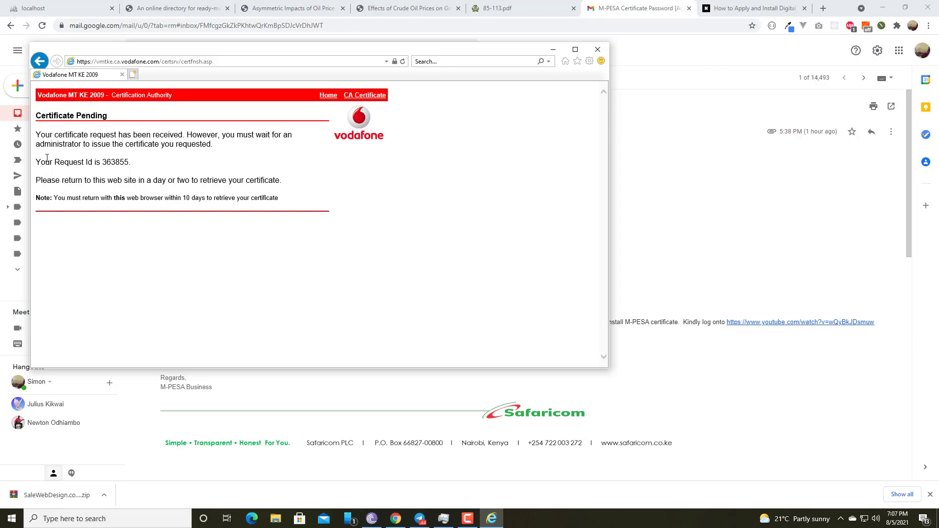
drag(102, 162, 143, 162)
In a new Chrome tab, search Google for org.mpesa and open the org.ke.m-pesa.com/orglogin.action result
click(823, 8)
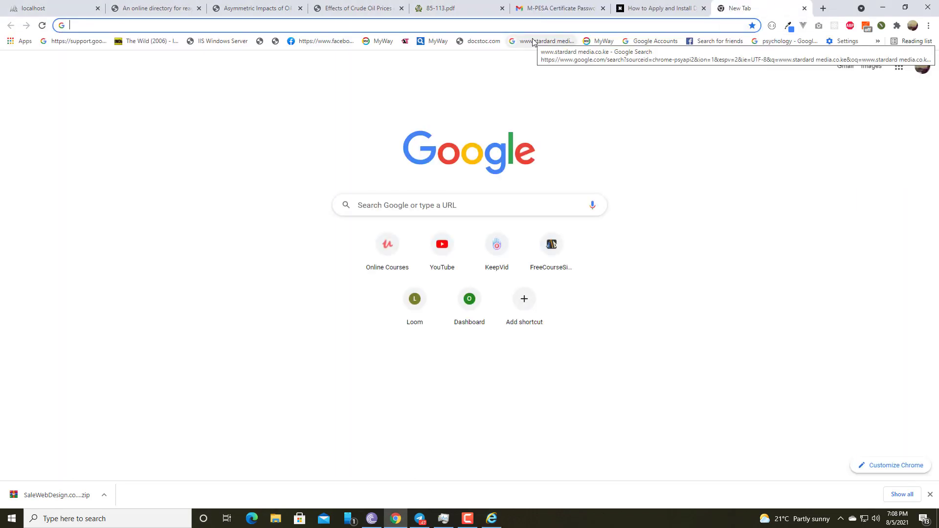
text(org.)
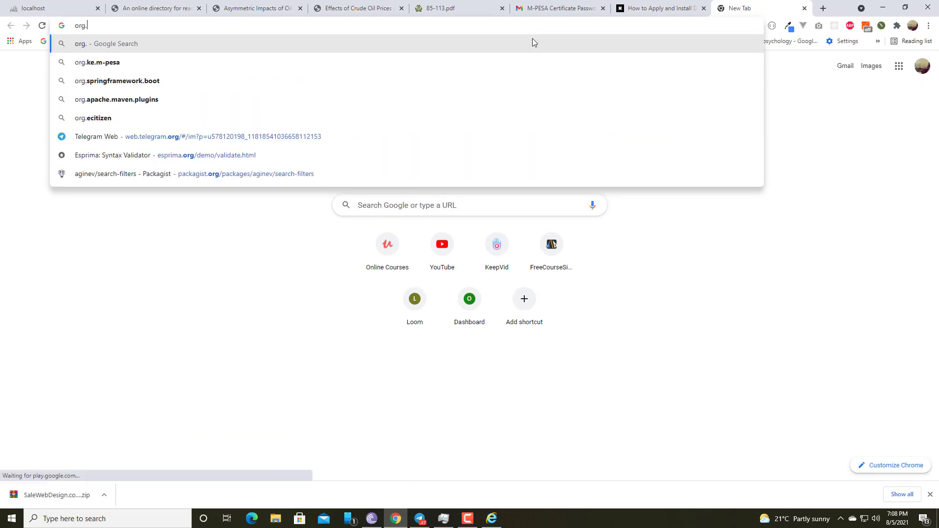
text(m)
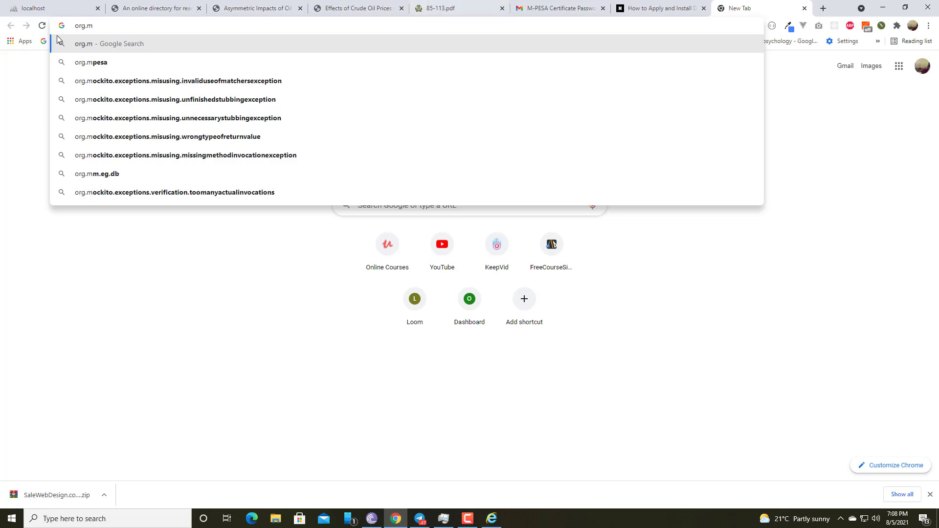
click(90, 64)
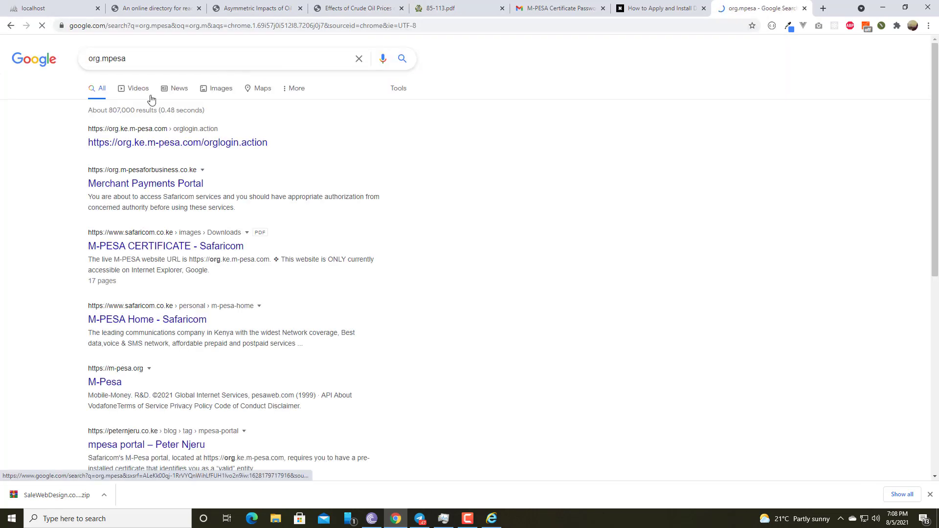
click(130, 143)
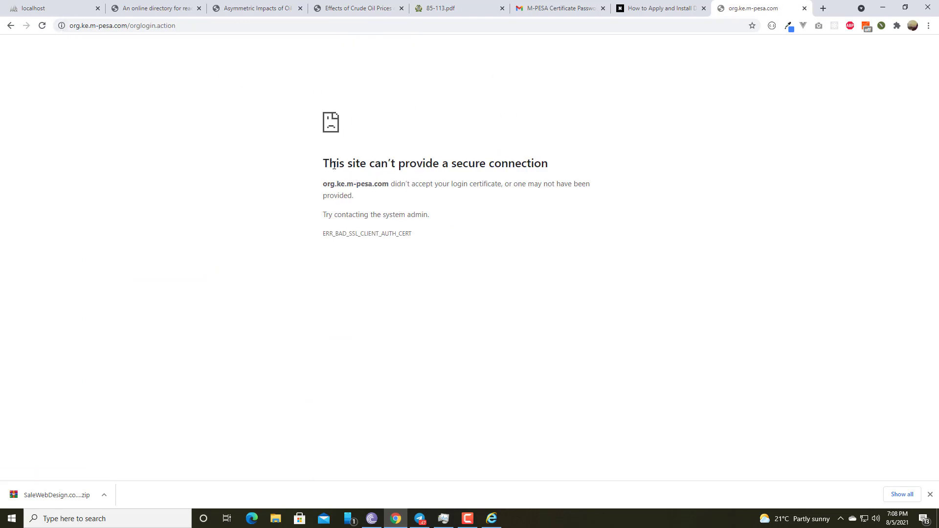
drag(323, 163, 510, 178)
click(563, 169)
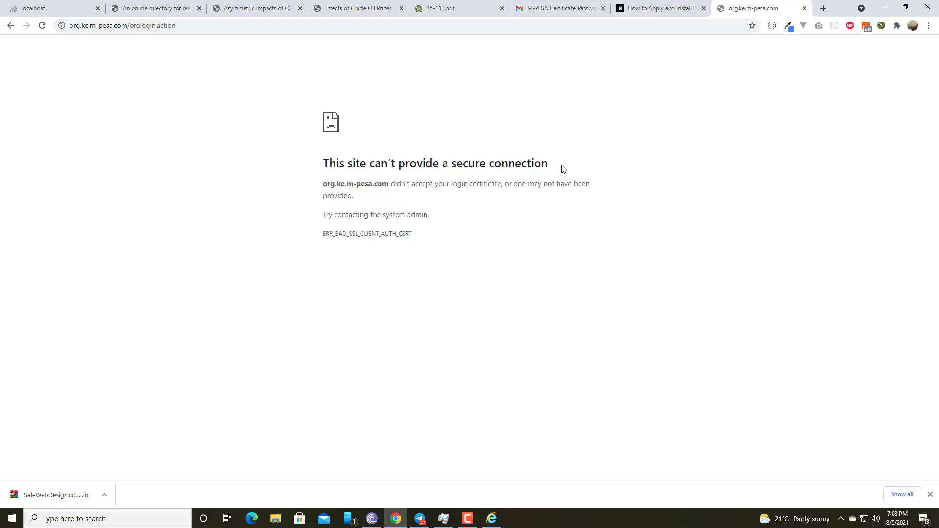